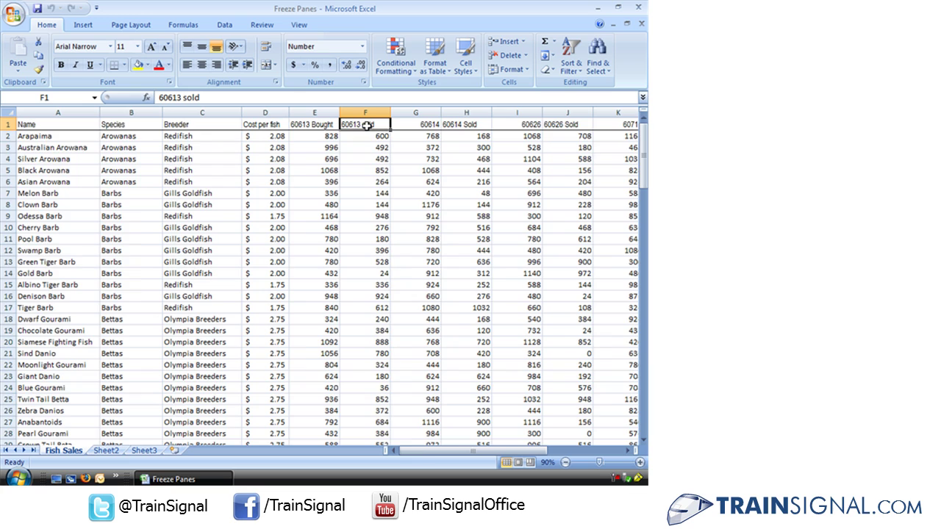
- Select the 60613 sold column from F1 down to F131, then scroll back to the top
key("ctrl+shift+Down")
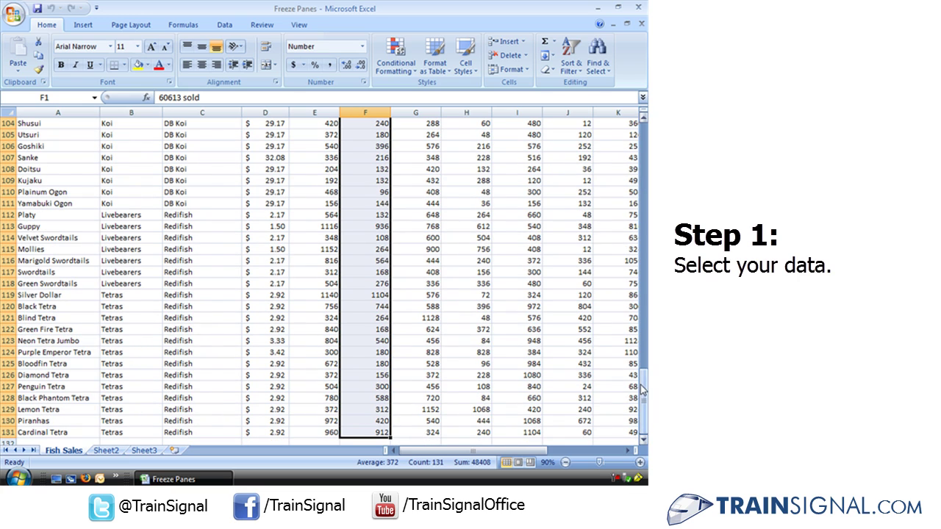
left_click_drag(641, 390, 643, 122)
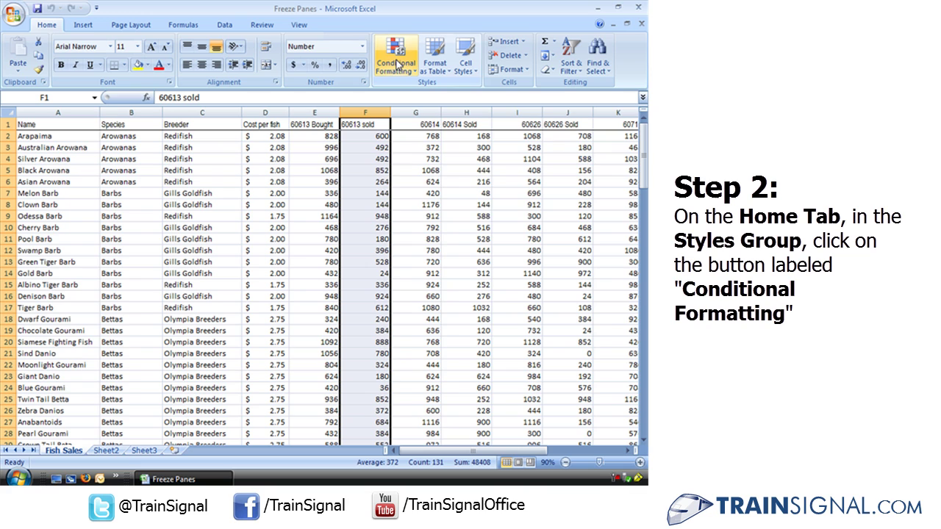
- Apply pink gradient data bars from Conditional Formatting to the 60613 sold cells
left_click(398, 65)
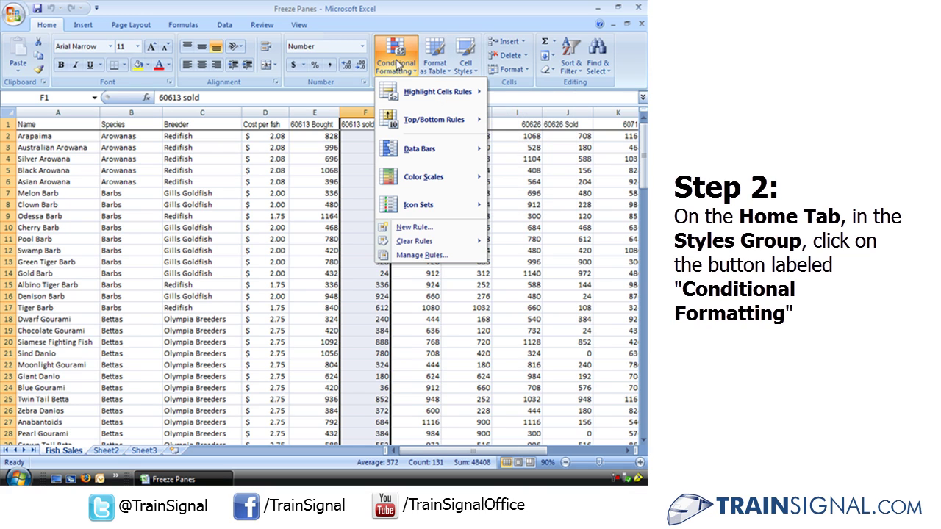
mouse_move(421, 149)
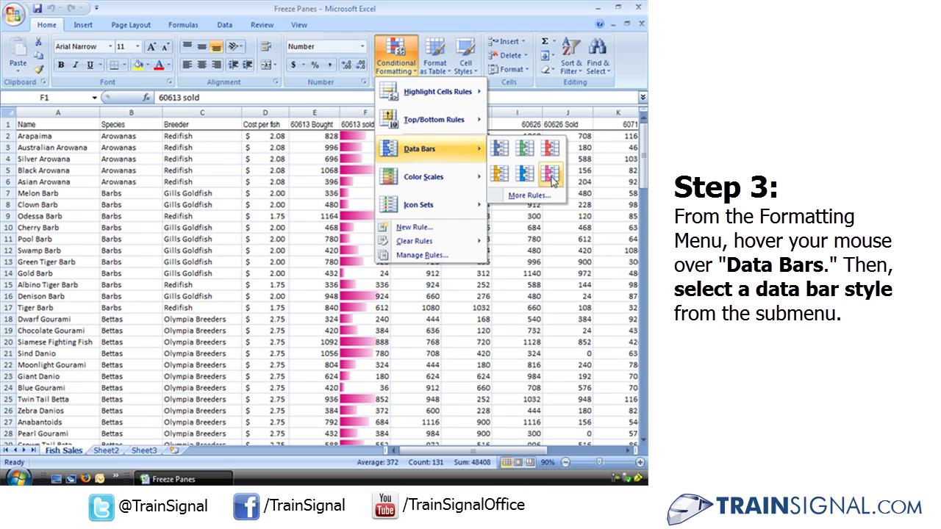
left_click(551, 175)
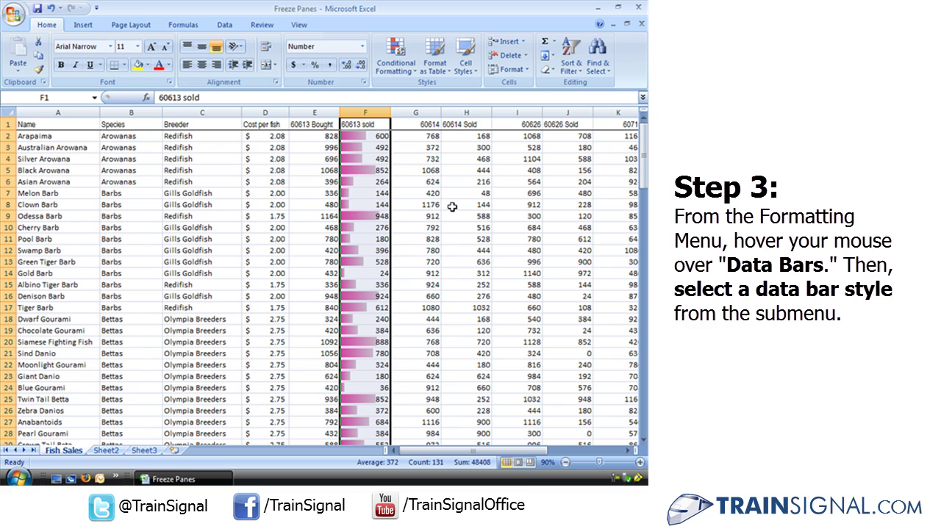
left_click(415, 204)
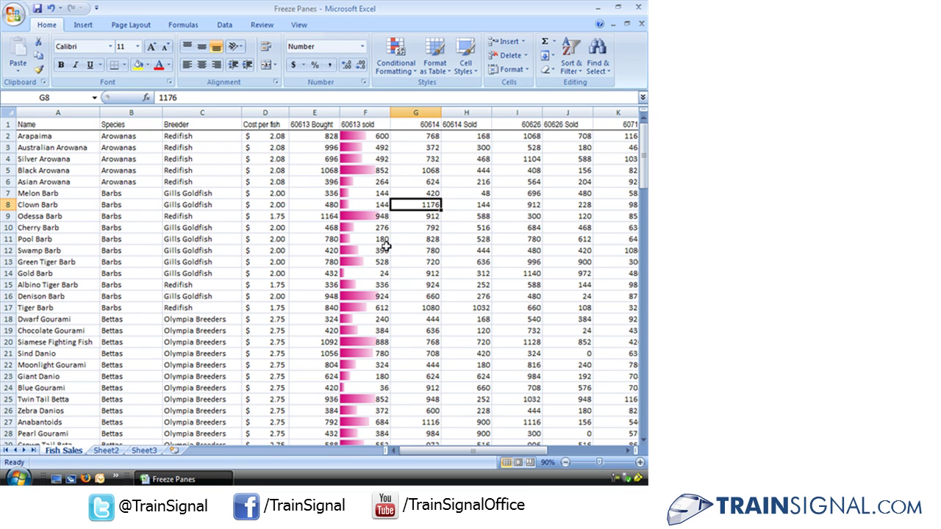
scroll(384, 246, "down", 6)
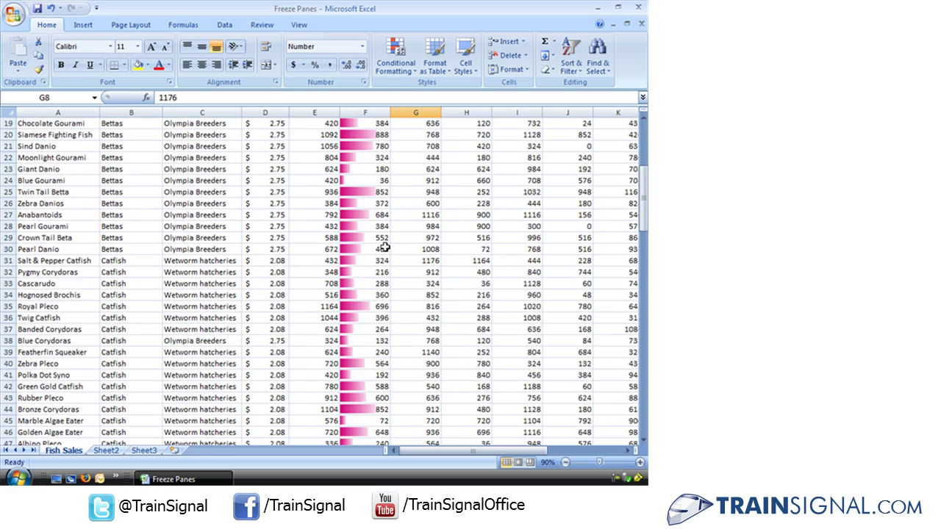
scroll(384, 247, "down", 5)
scroll(382, 239, "down", 4)
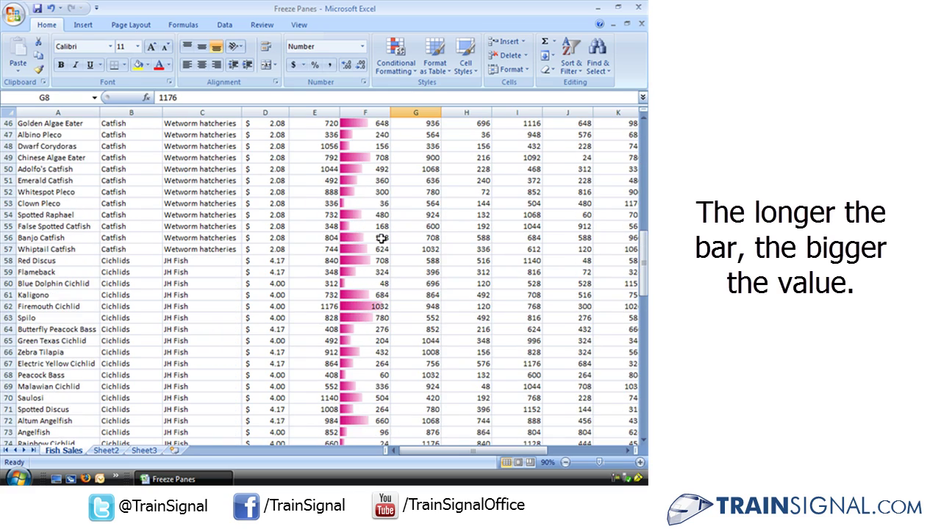
scroll(381, 238, "down", 3)
scroll(382, 203, "down", 2)
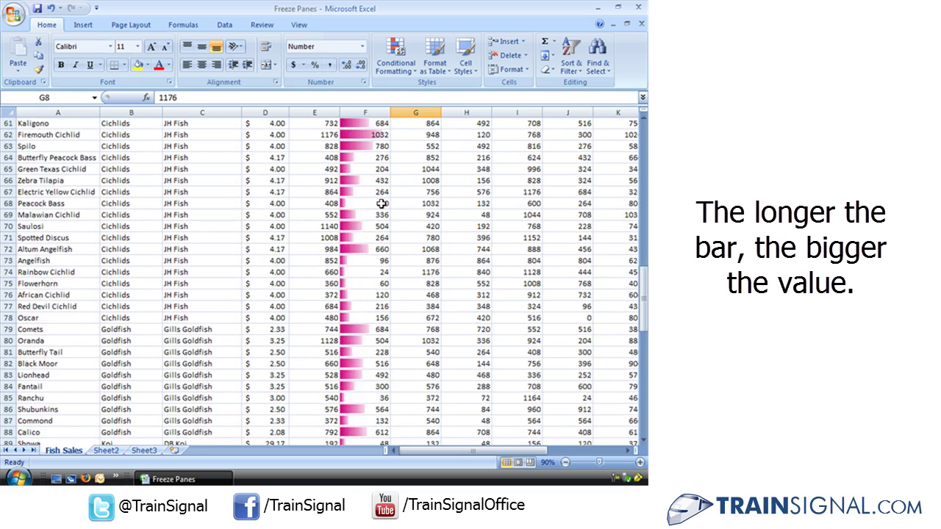
scroll(382, 204, "down", 13)
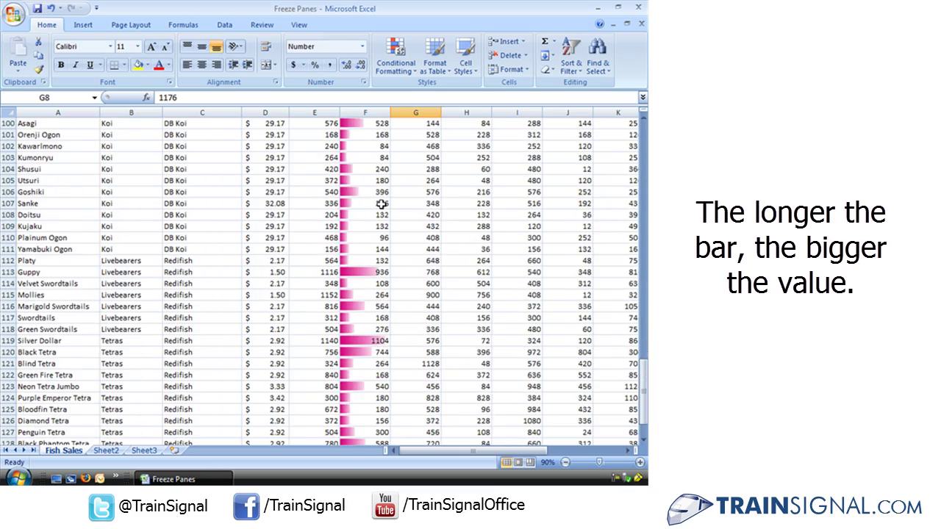
scroll(382, 203, "down", 5)
scroll(381, 204, "up", 10)
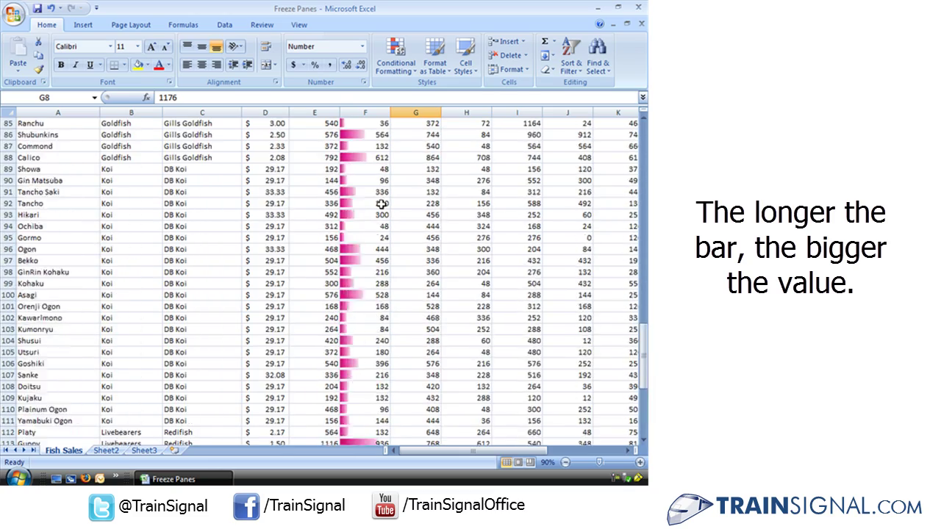
scroll(382, 204, "up", 20)
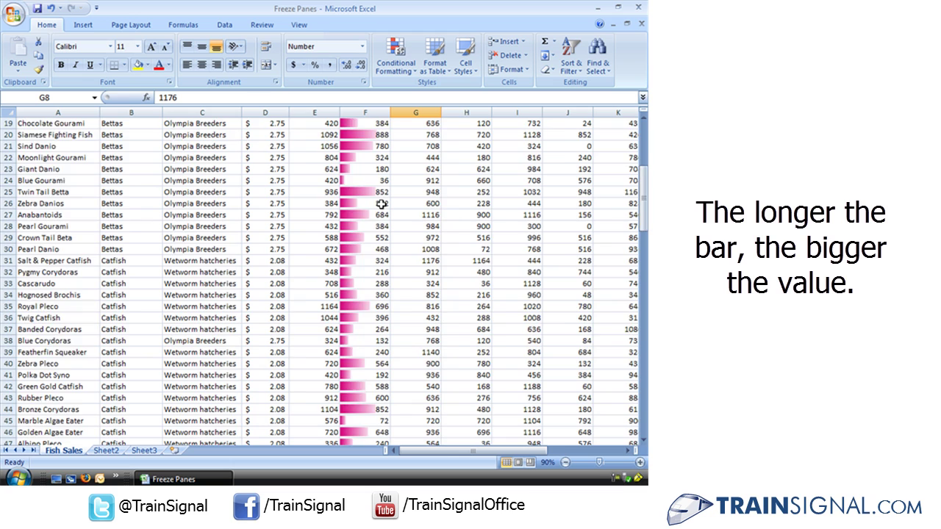
scroll(381, 204, "up", 6)
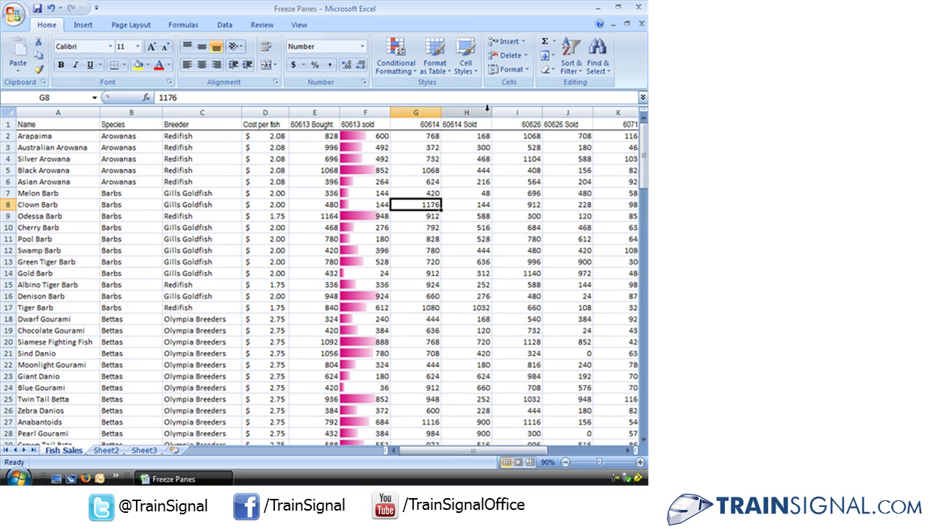
- Select the 60614 Sold column from H1 down to H131
left_click(466, 126)
key("ctrl+shift+Down")
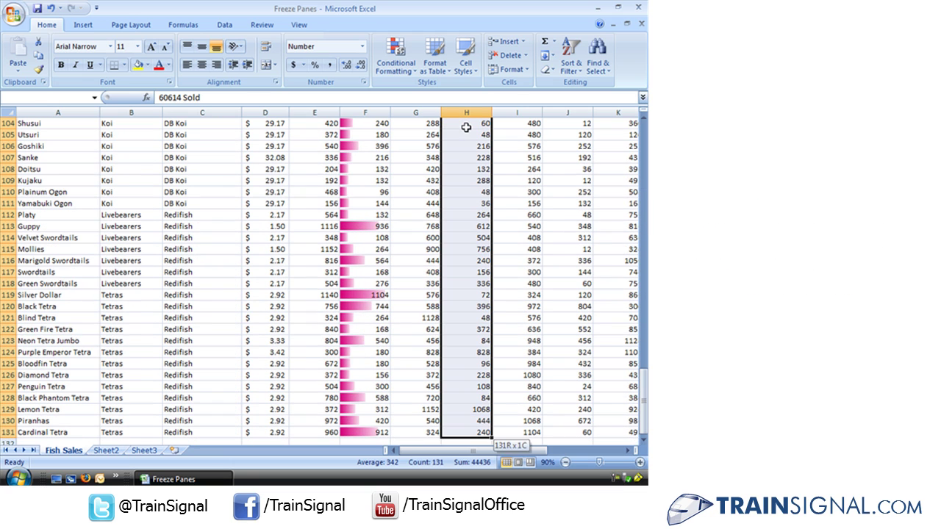
left_click_drag(644, 384, 644, 122)
- Start a new data bar rule, moving its window aside to uncover column H
left_click(395, 59)
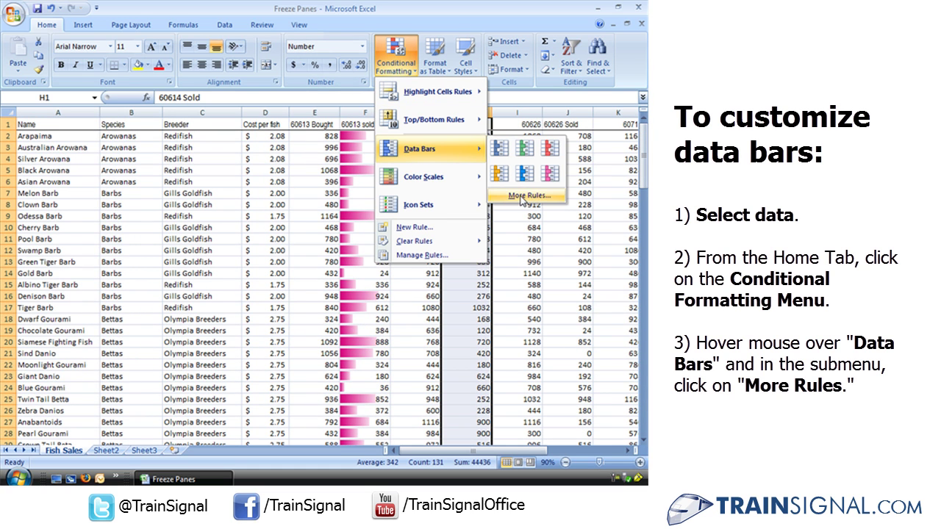
left_click(523, 196)
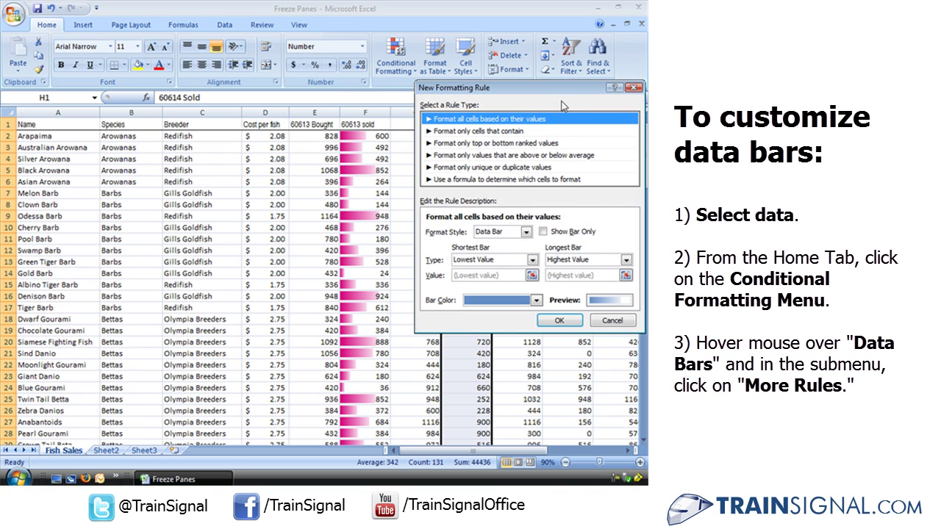
left_click_drag(553, 95, 303, 78)
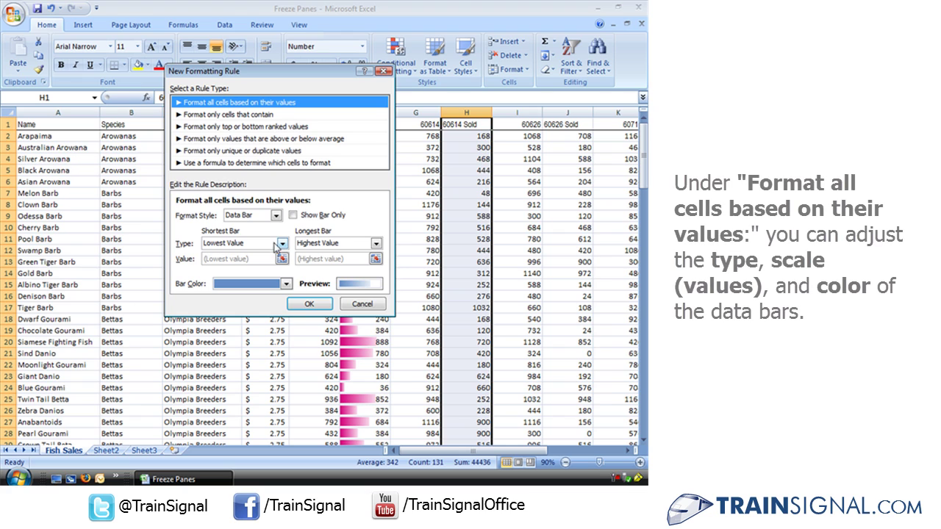
left_click(282, 244)
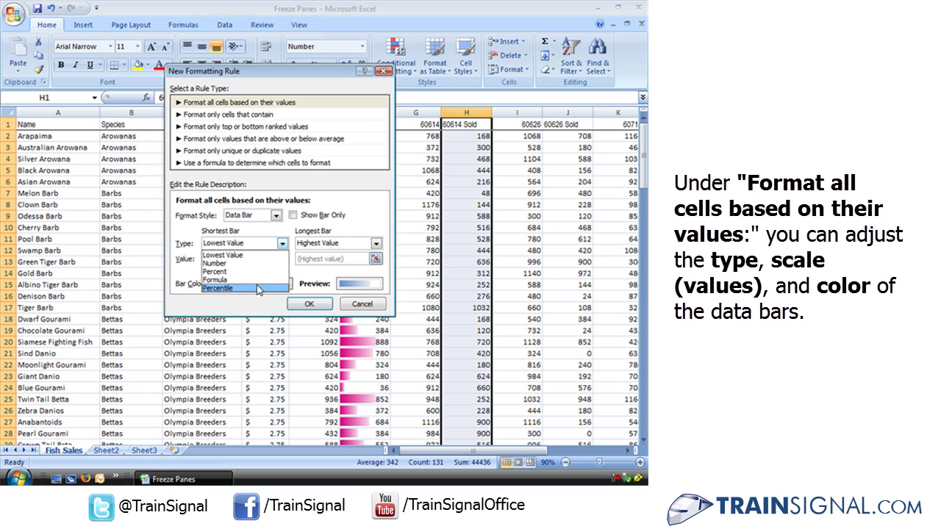
left_click(248, 255)
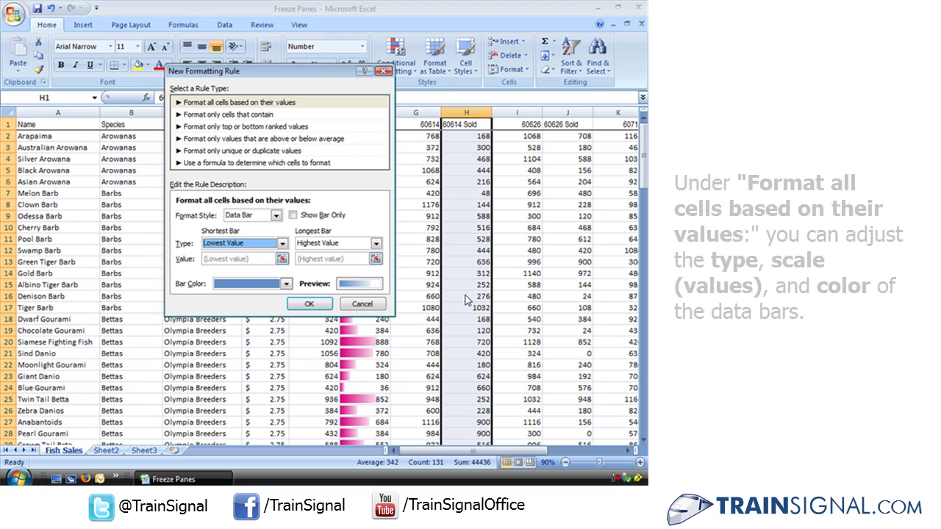
left_click(284, 244)
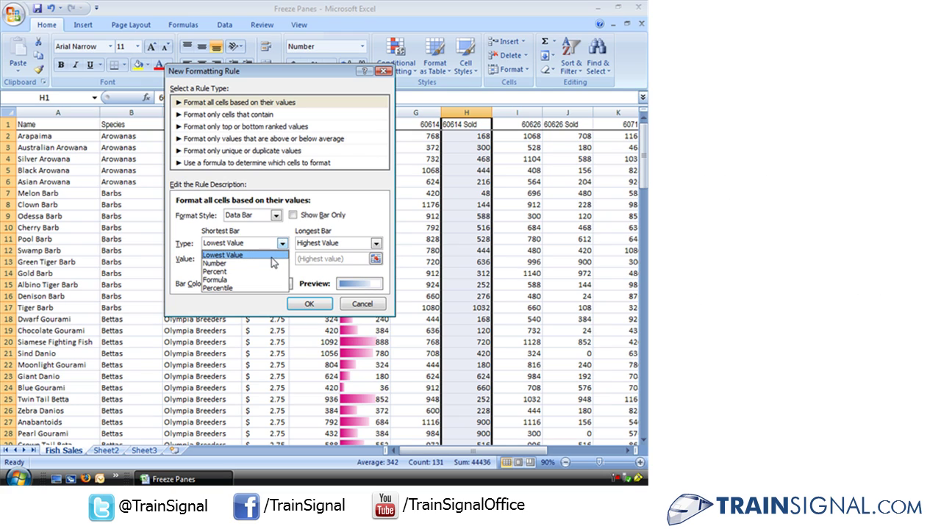
- Set the shortest bar type to Number and the longest bar to Number 1500
left_click(271, 263)
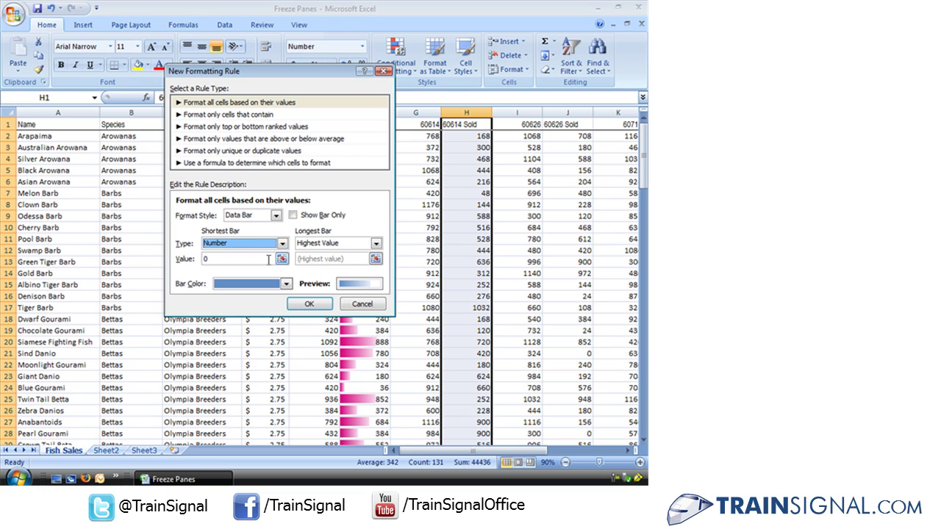
left_click(376, 244)
left_click(369, 266)
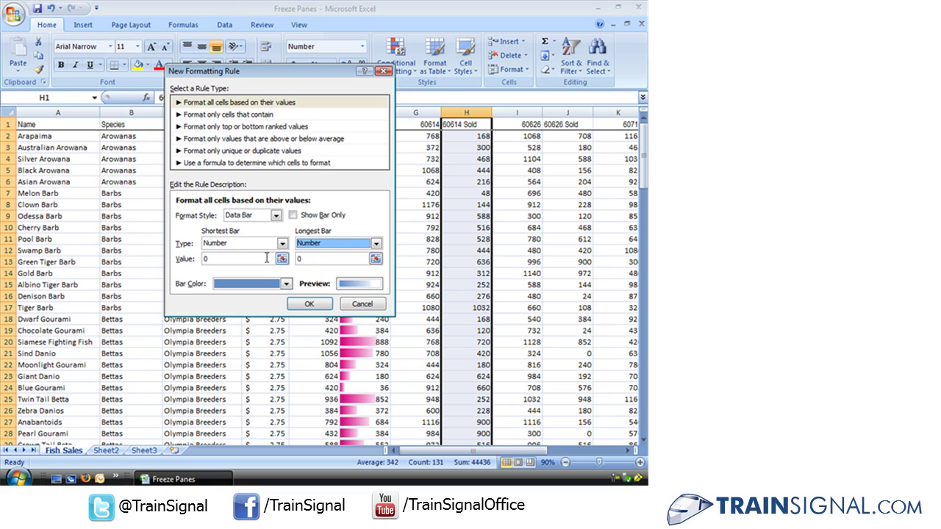
left_click(376, 258)
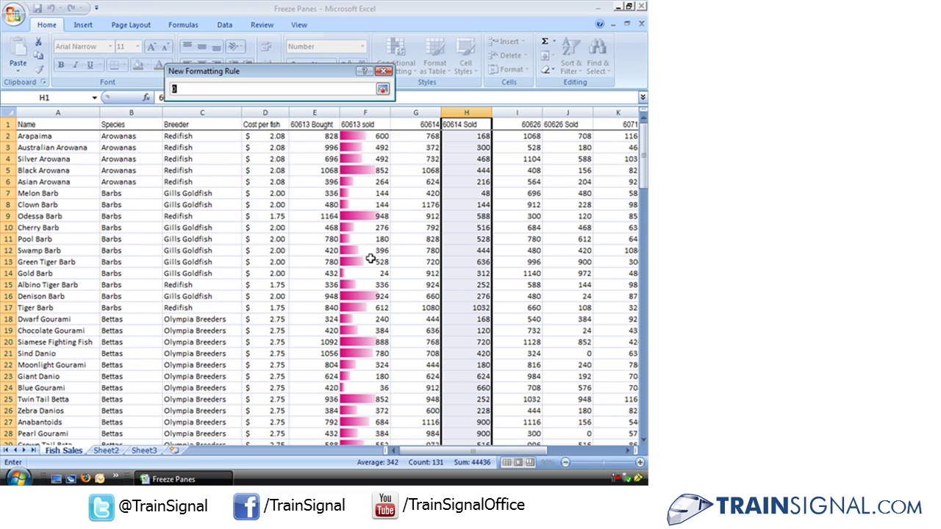
left_click(285, 87)
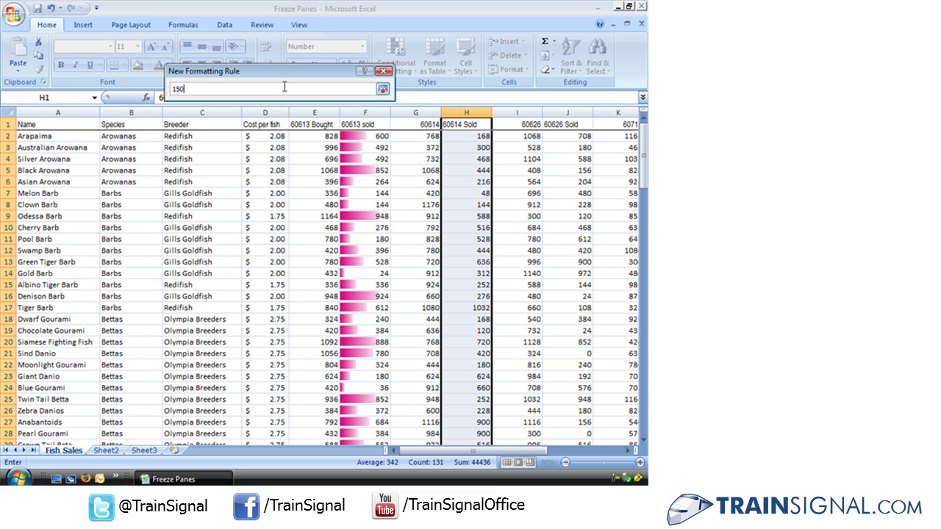
type("500")
left_click(382, 89)
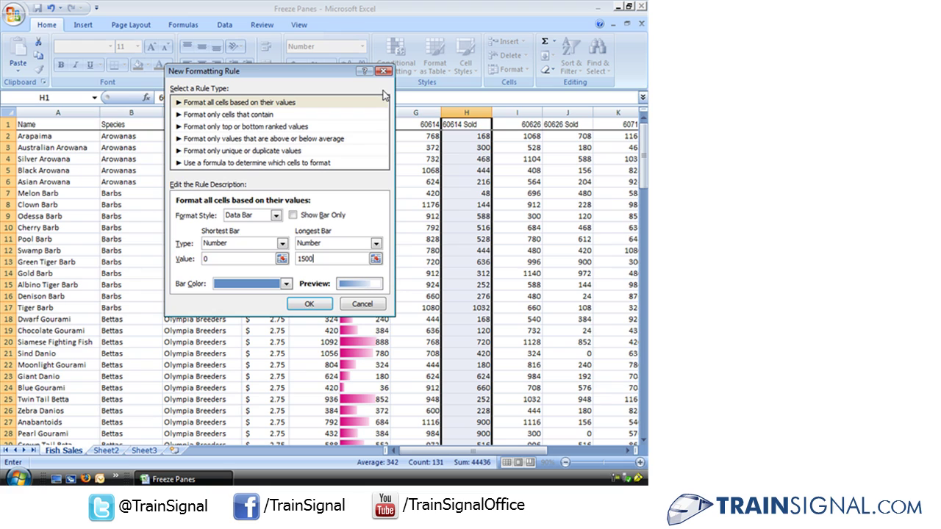
- Make the bar colour purple and apply the data bar rule
left_click(285, 284)
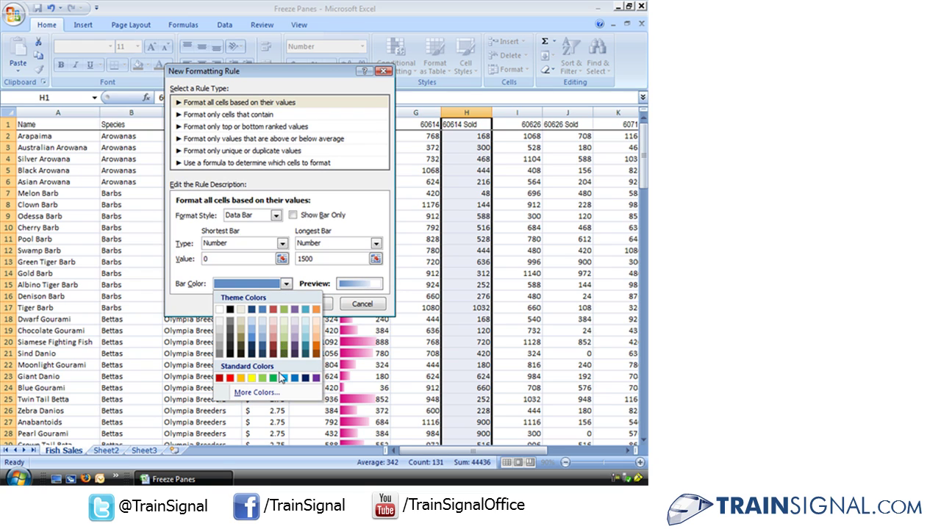
left_click(317, 377)
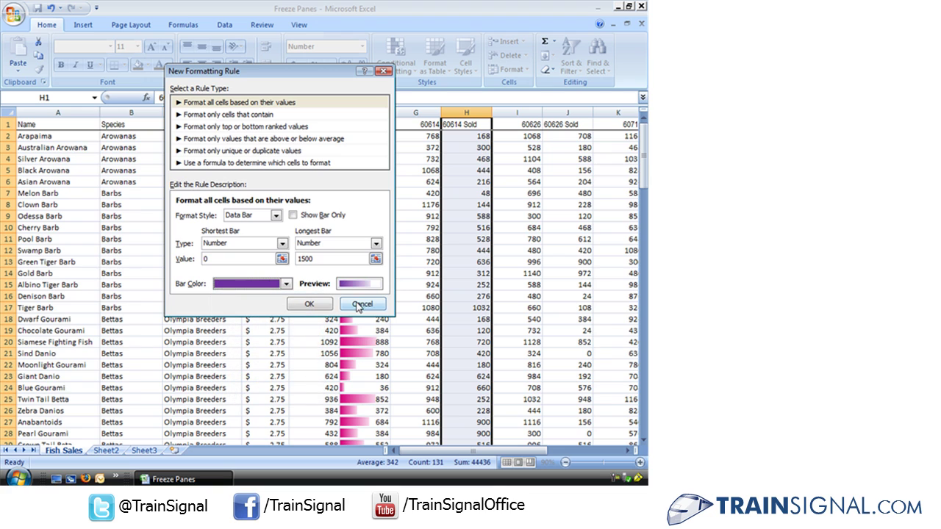
left_click(309, 304)
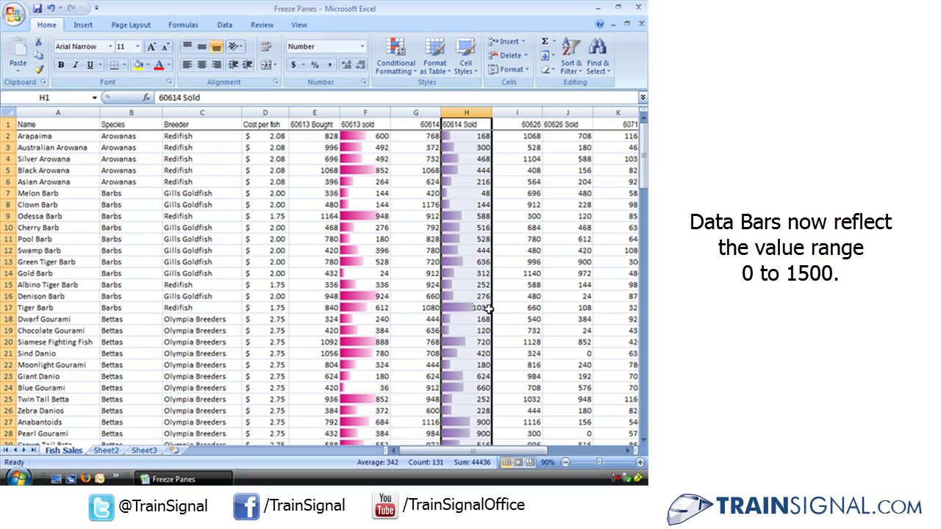
scroll(419, 337, "down", 11)
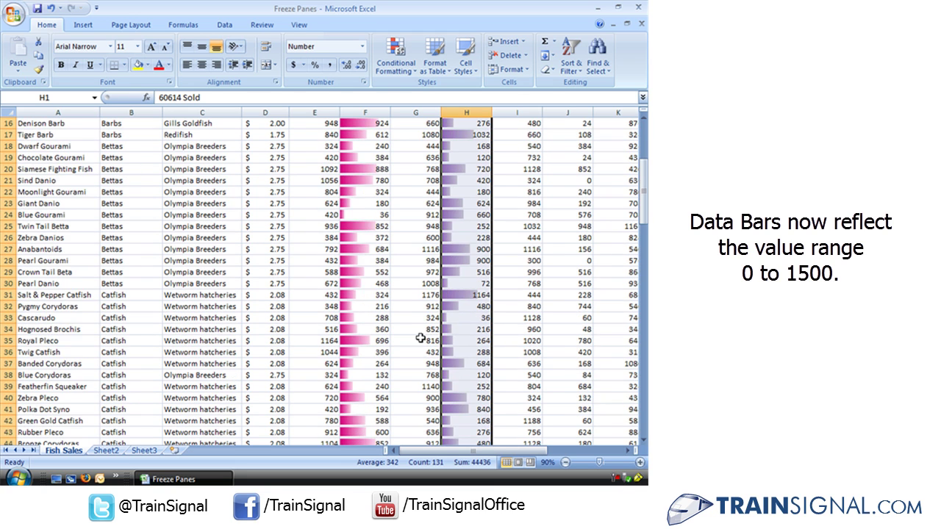
scroll(419, 339, "down", 6)
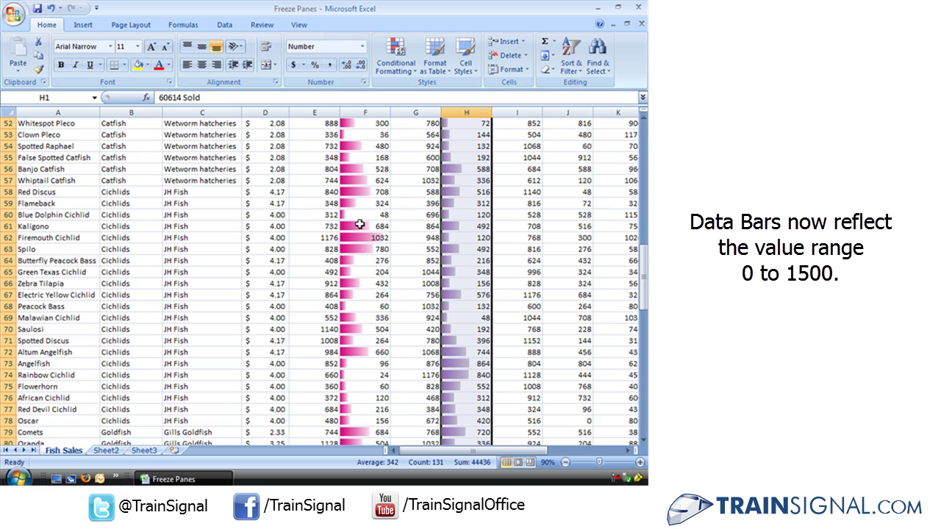
scroll(400, 271, "up", 8)
scroll(402, 273, "up", 1)
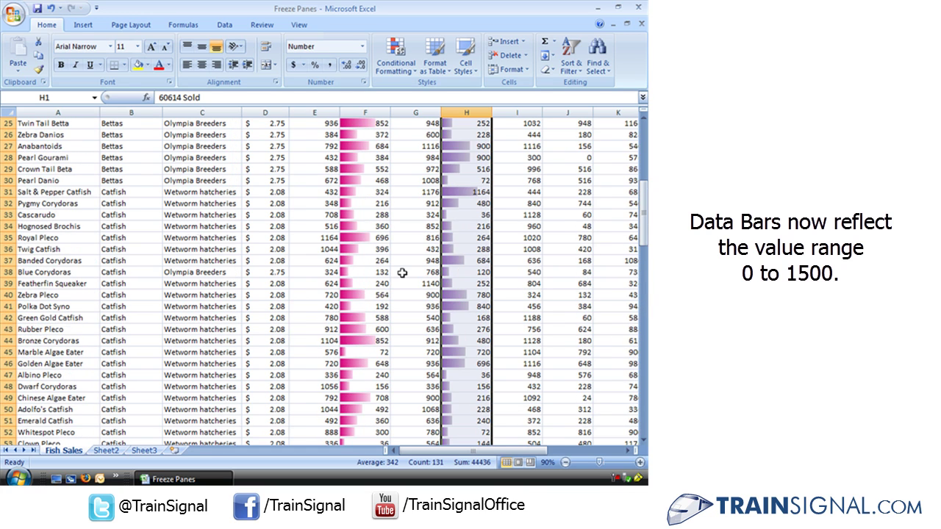
scroll(451, 231, "up", 6)
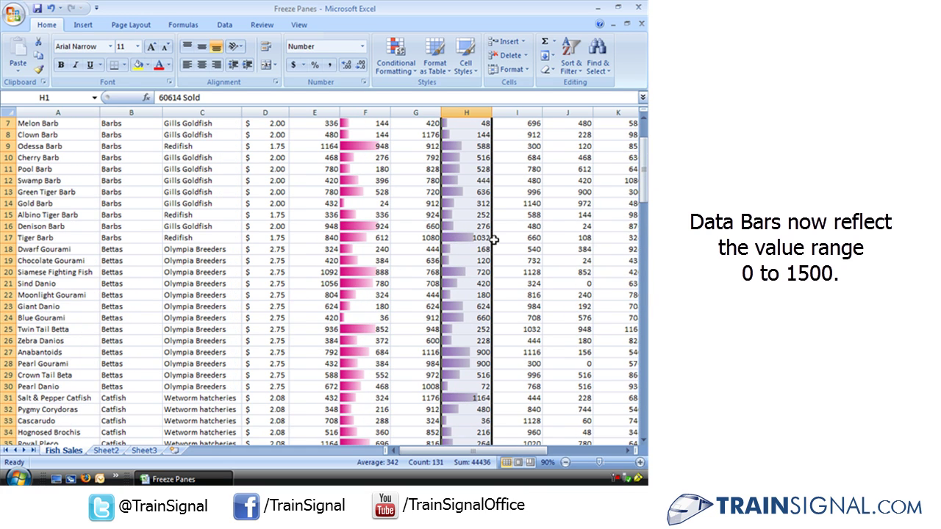
scroll(383, 283, "down", 14)
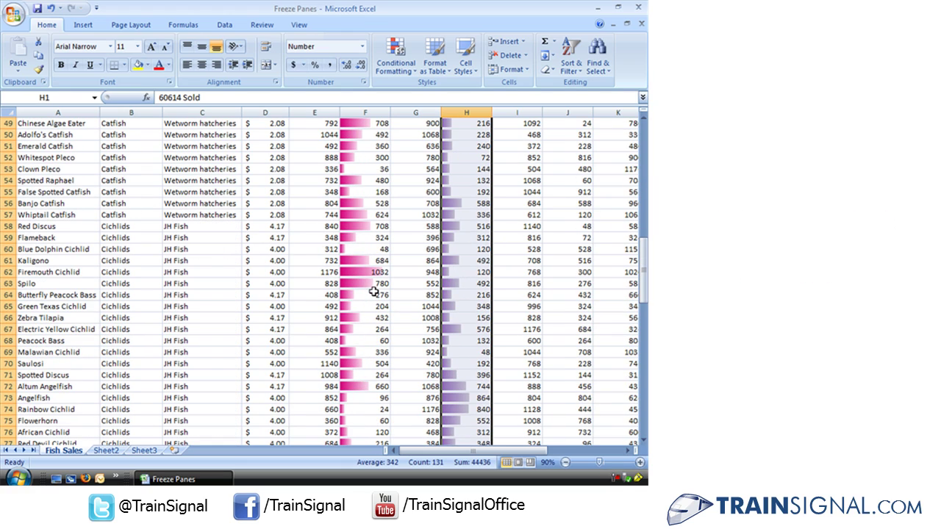
scroll(381, 273, "down", 12)
scroll(382, 272, "down", 8)
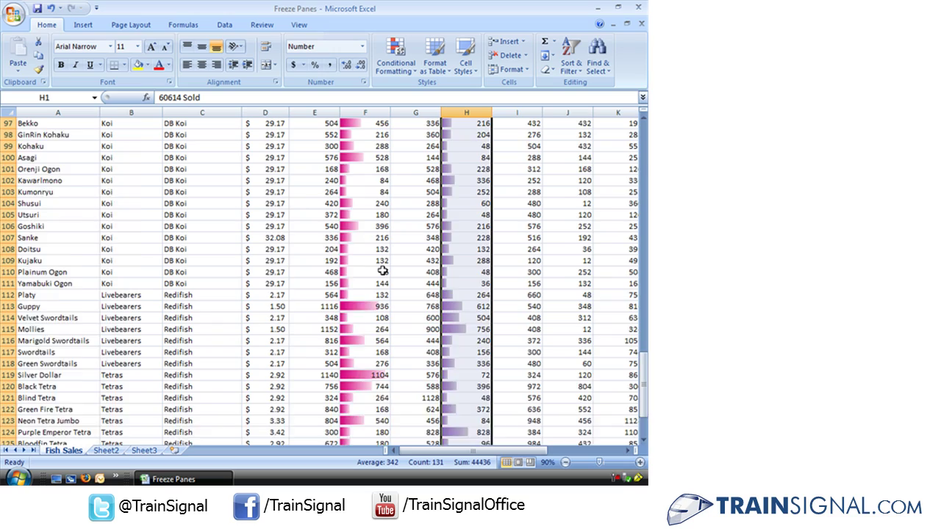
scroll(375, 239, "up", 16)
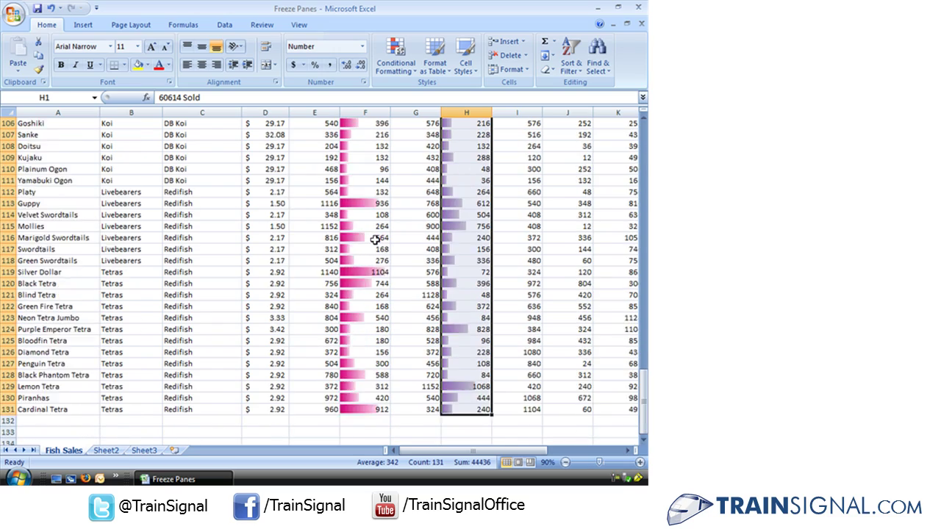
scroll(375, 239, "up", 20)
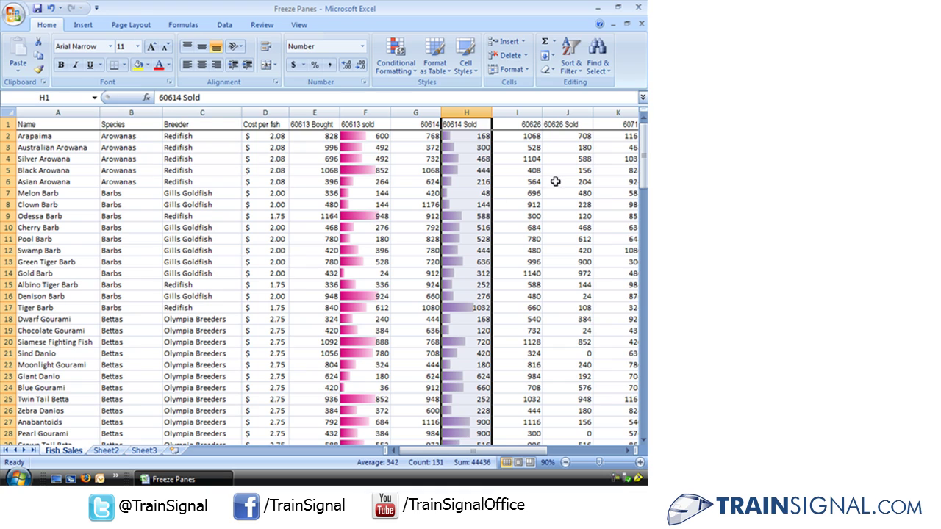
- Select the 60626 Sold column from J1 to the last row and open Conditional Formatting
left_click(570, 125)
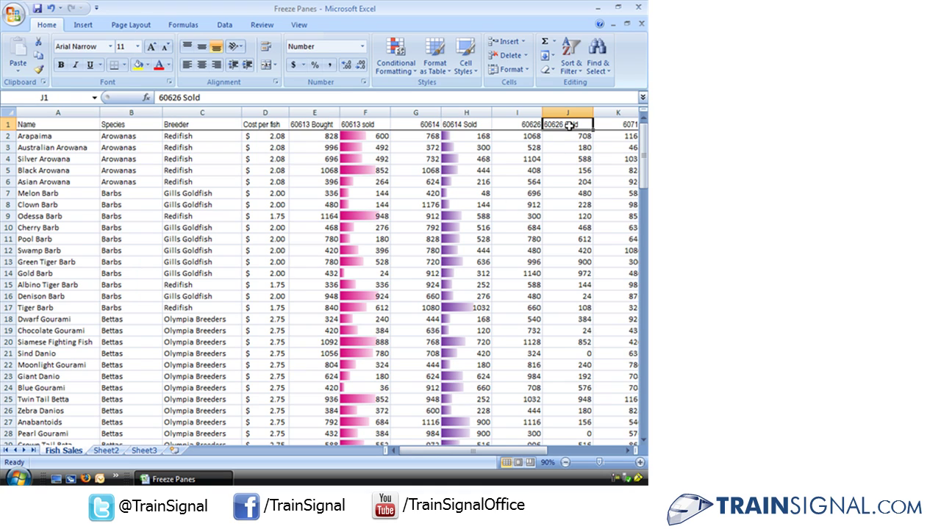
key("ctrl+shift+Down")
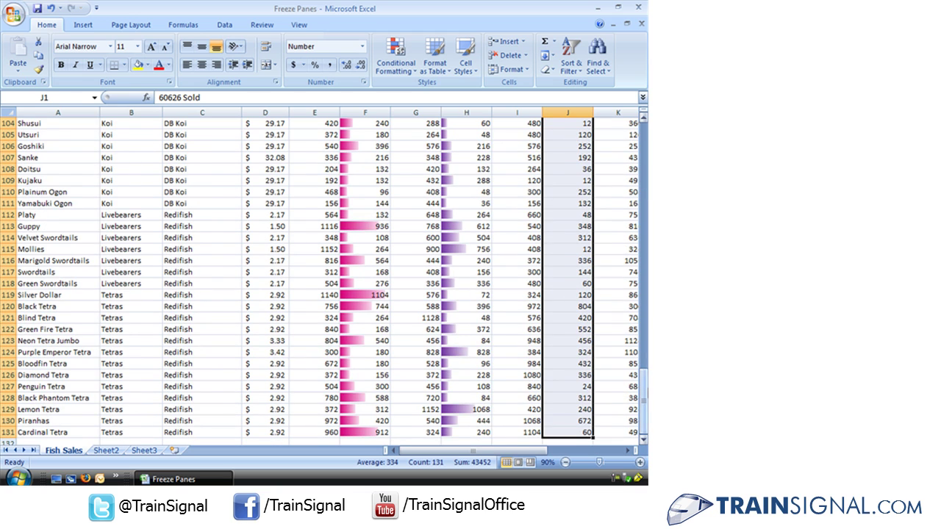
left_click_drag(644, 397, 643, 131)
left_click(624, 452)
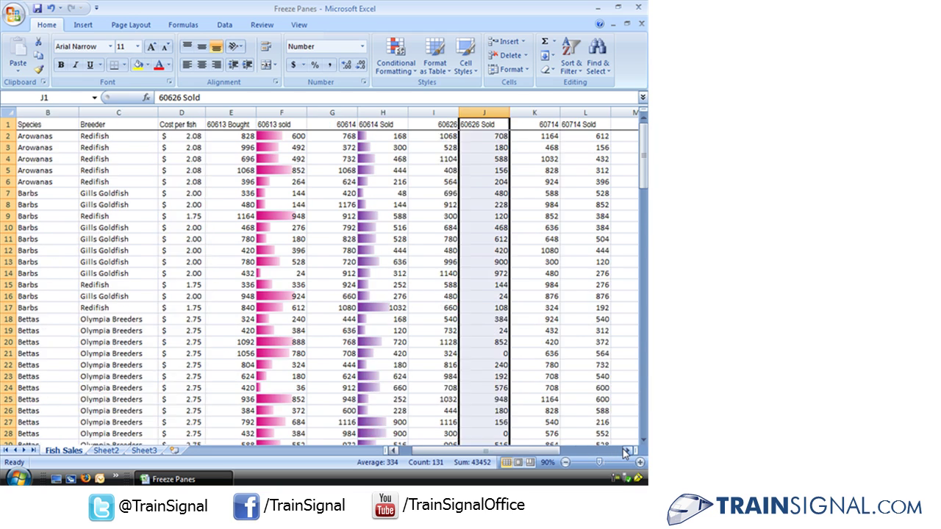
left_click(624, 451)
left_click(624, 452)
left_click(396, 64)
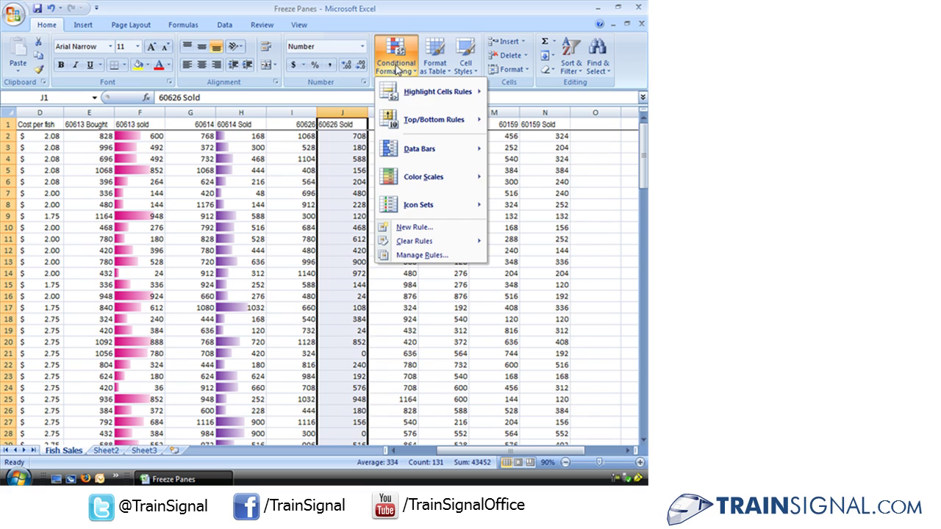
- Preview the Green - Yellow - Red color scale on the 60626 Sold column
mouse_move(447, 173)
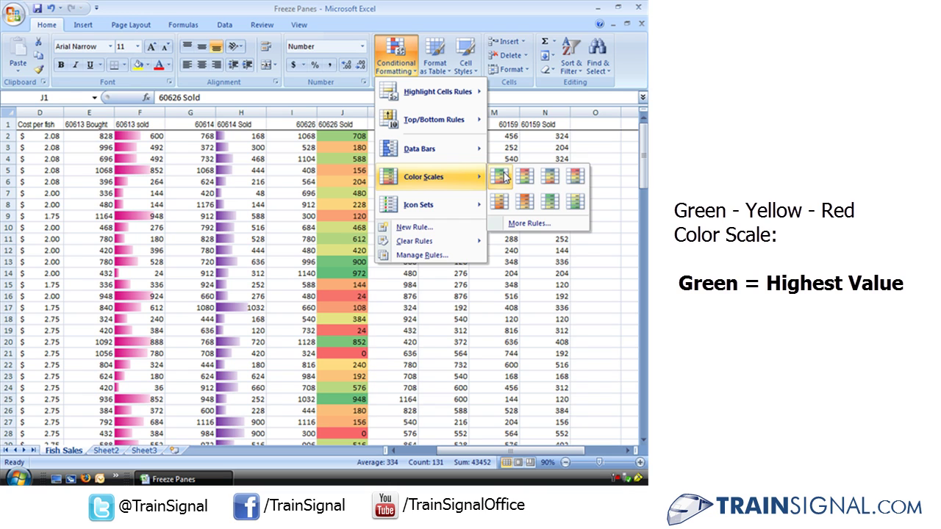
left_click(504, 175)
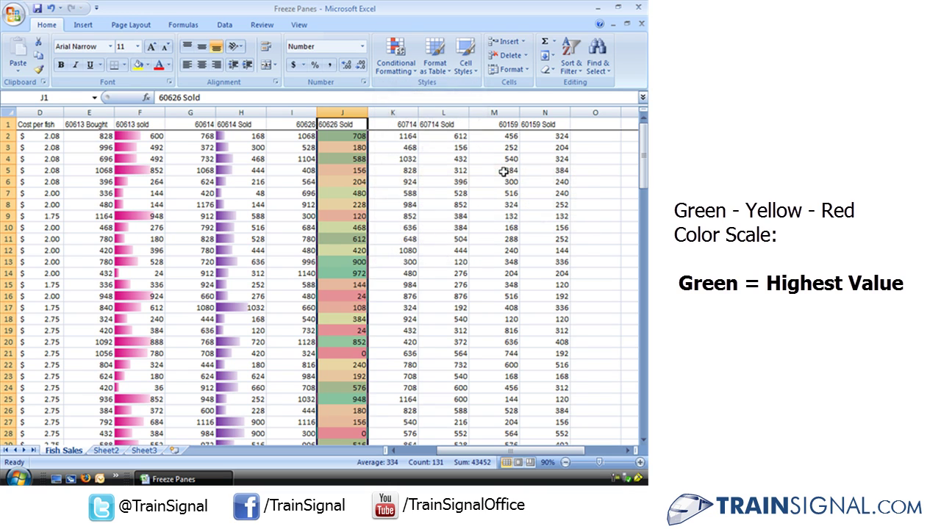
left_click(396, 303)
scroll(376, 334, "down", 9)
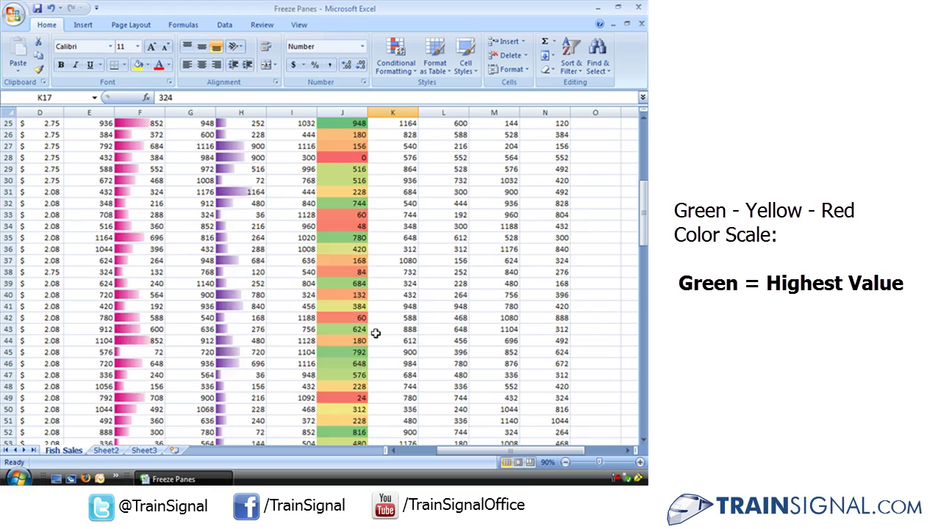
scroll(375, 333, "down", 12)
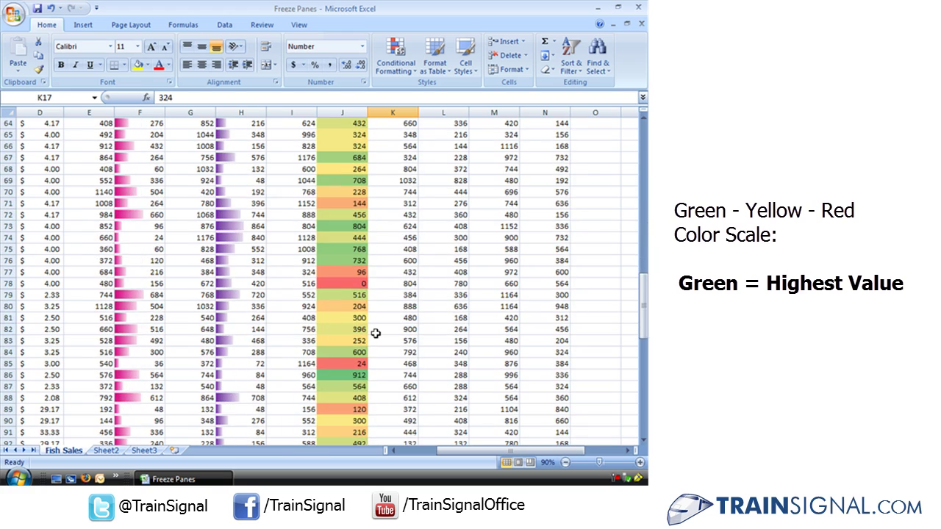
scroll(375, 333, "down", 5)
scroll(375, 333, "down", 3)
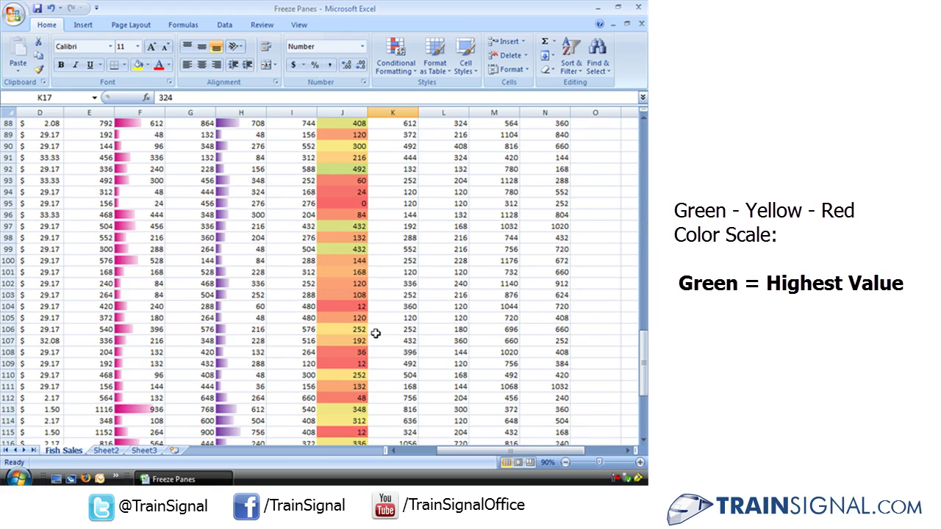
scroll(375, 334, "up", 4)
left_click_drag(644, 367, 645, 303)
left_click_drag(643, 250, 644, 195)
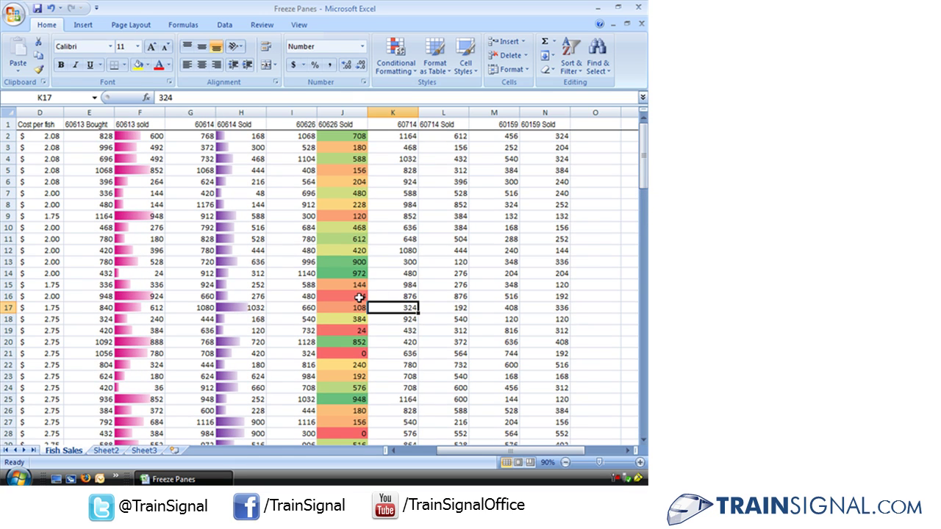
left_click(356, 353)
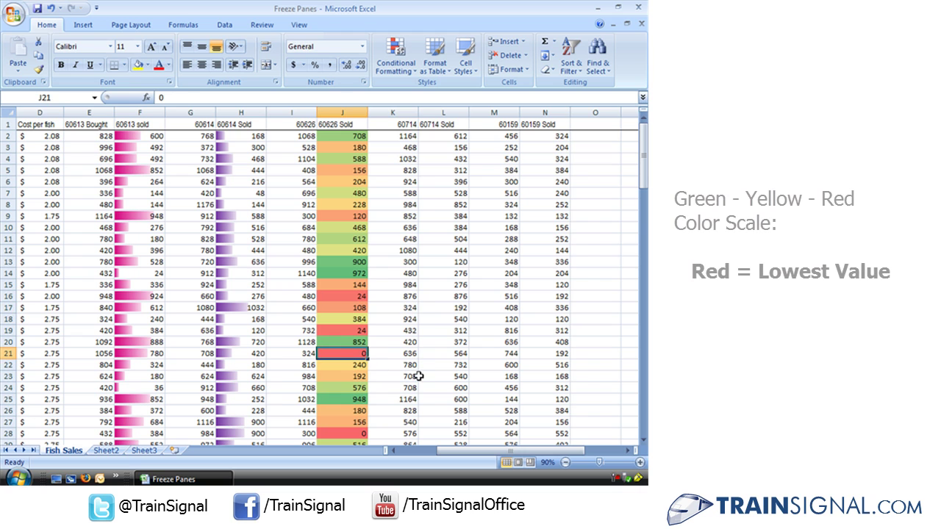
left_click_drag(646, 181, 645, 126)
- Reselect the 60626 Sold data from J1 down and show the Color Scales submenu
left_click(336, 125)
key("ctrl+shift+Down")
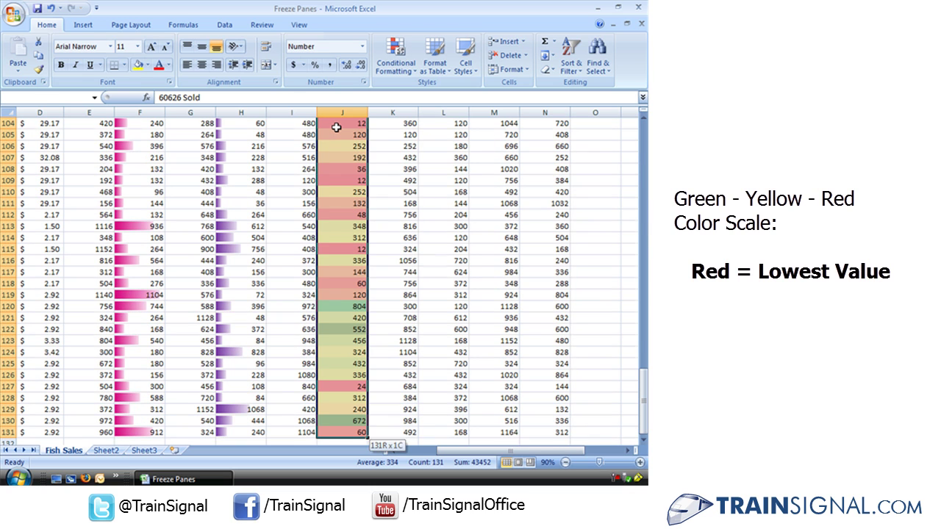
left_click(395, 59)
mouse_move(441, 179)
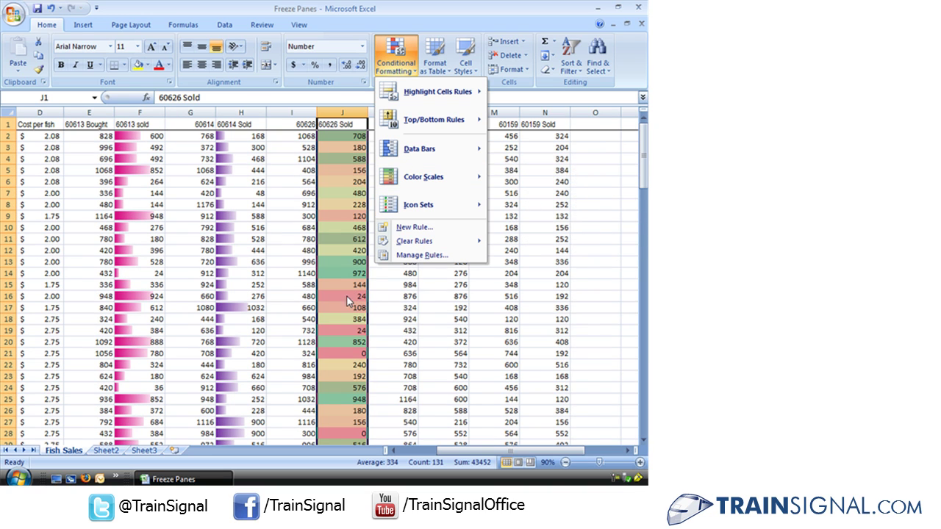
mouse_move(416, 185)
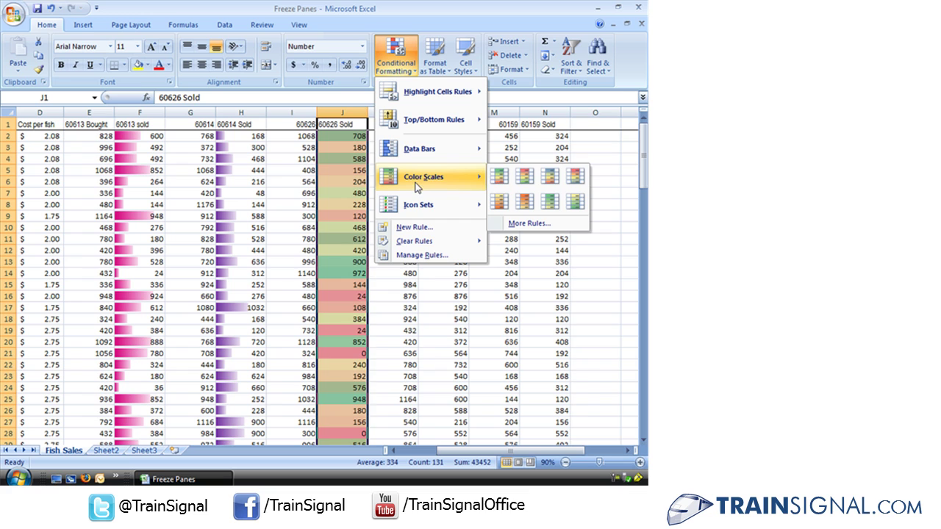
- Define a 3-Color Scale rule with a light purple minimum, blue midpoint and red maximum
left_click(529, 224)
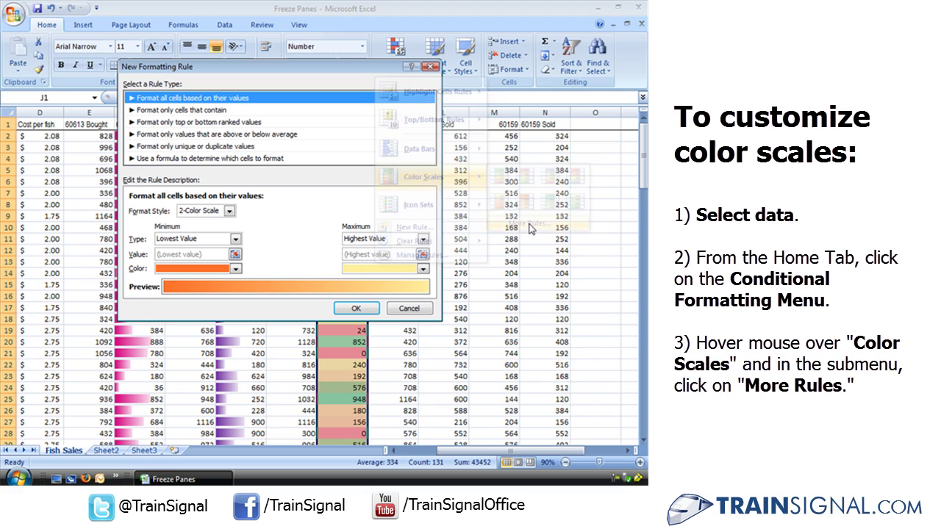
left_click(230, 213)
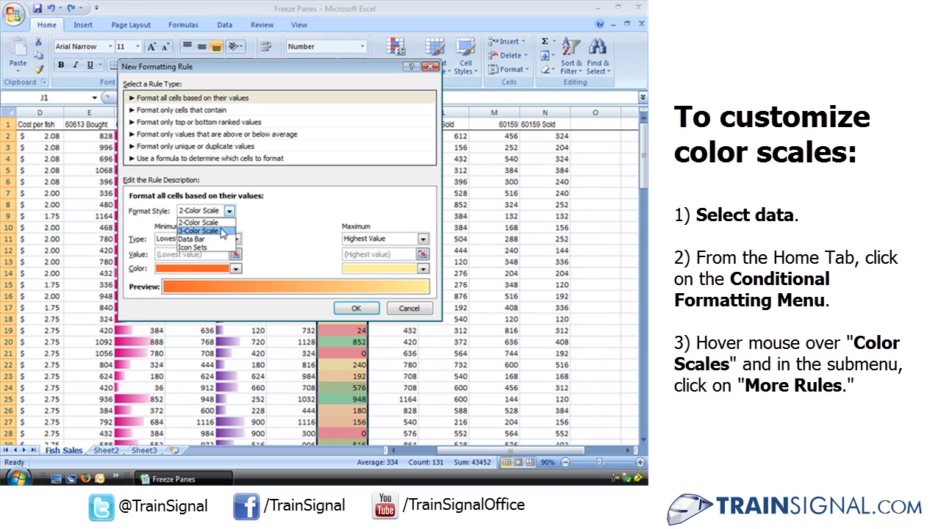
left_click(222, 231)
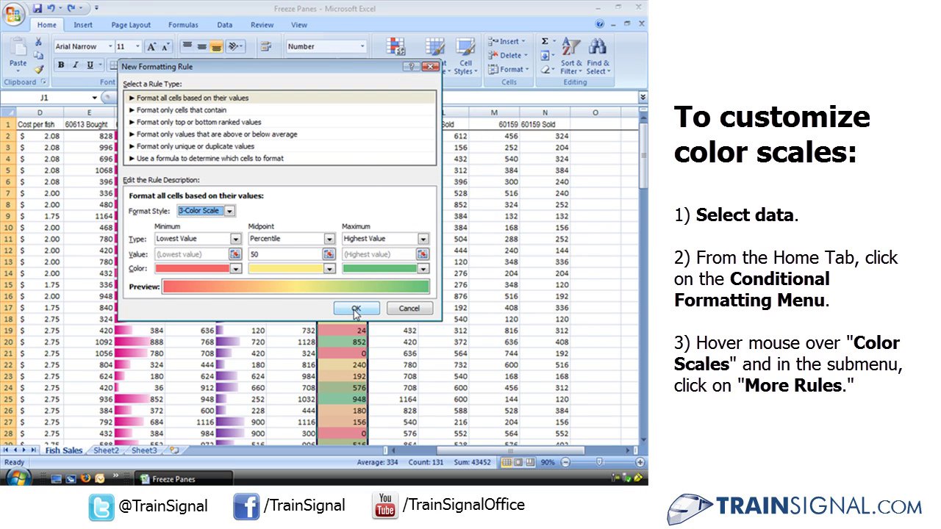
left_click(235, 270)
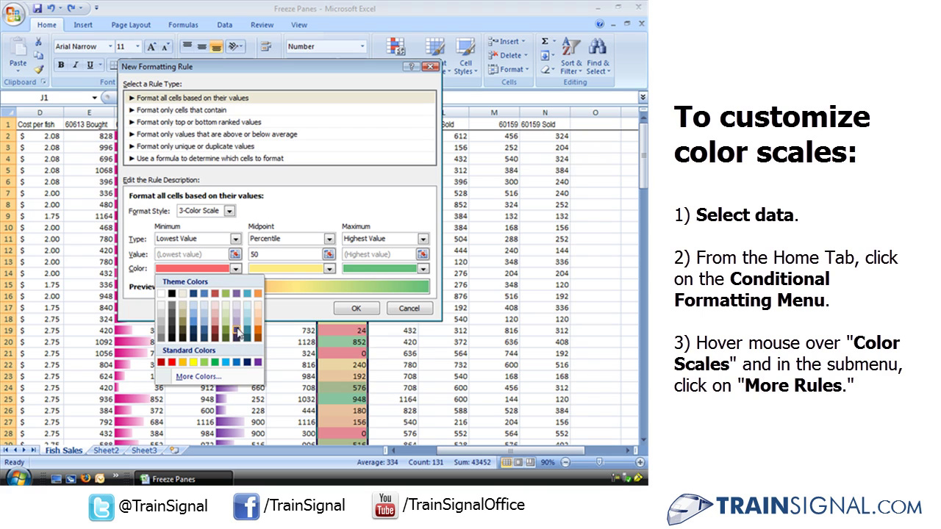
left_click(236, 313)
left_click(332, 269)
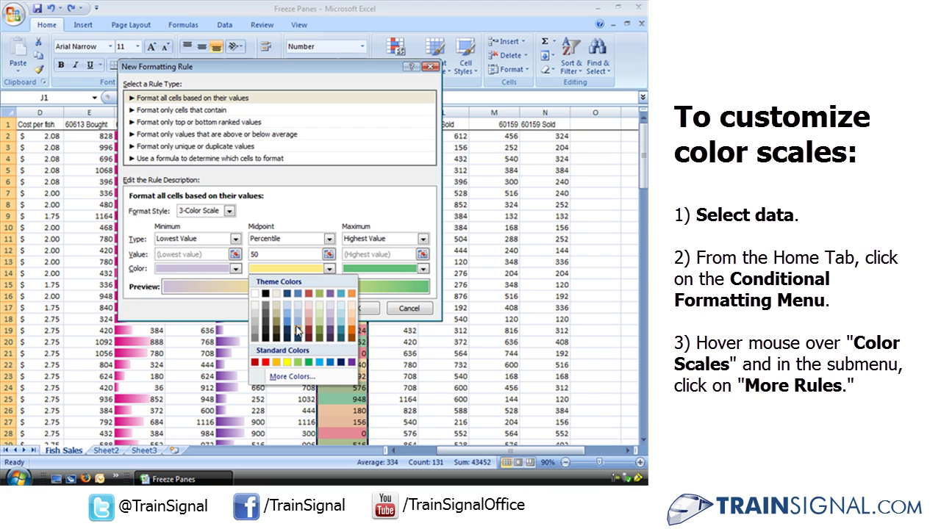
left_click(298, 327)
left_click(423, 269)
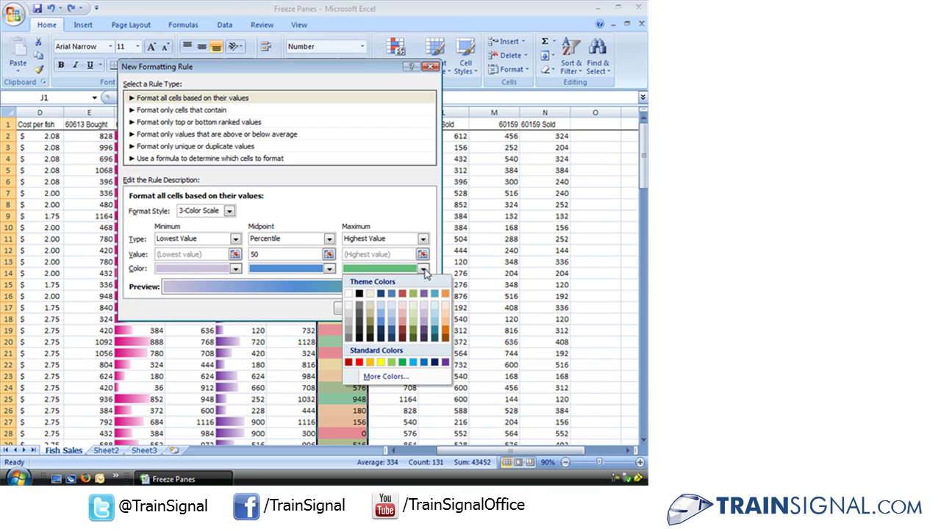
left_click(360, 363)
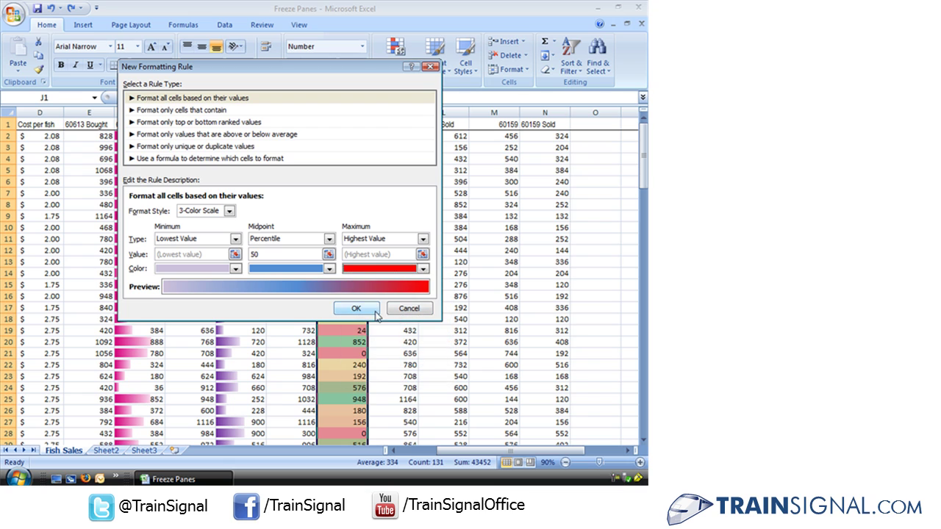
left_click(359, 309)
left_click(384, 307)
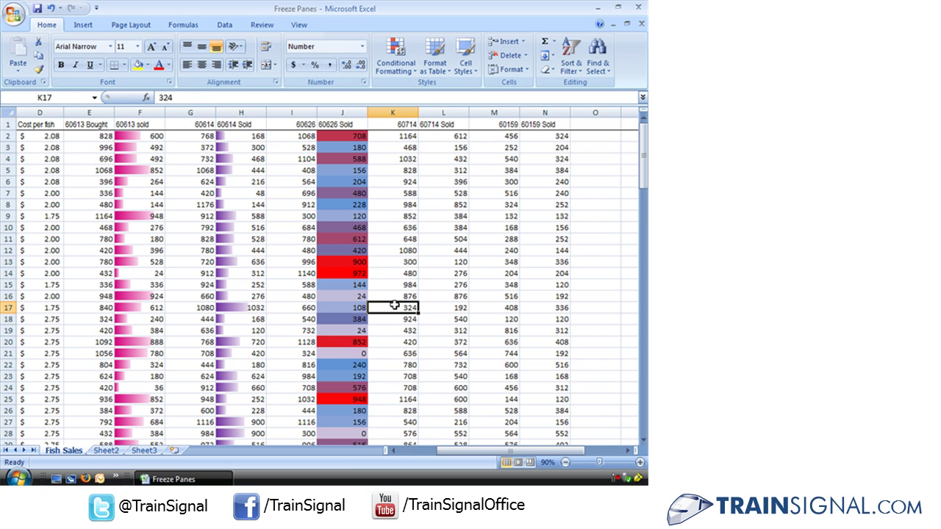
scroll(444, 329, "down", 4)
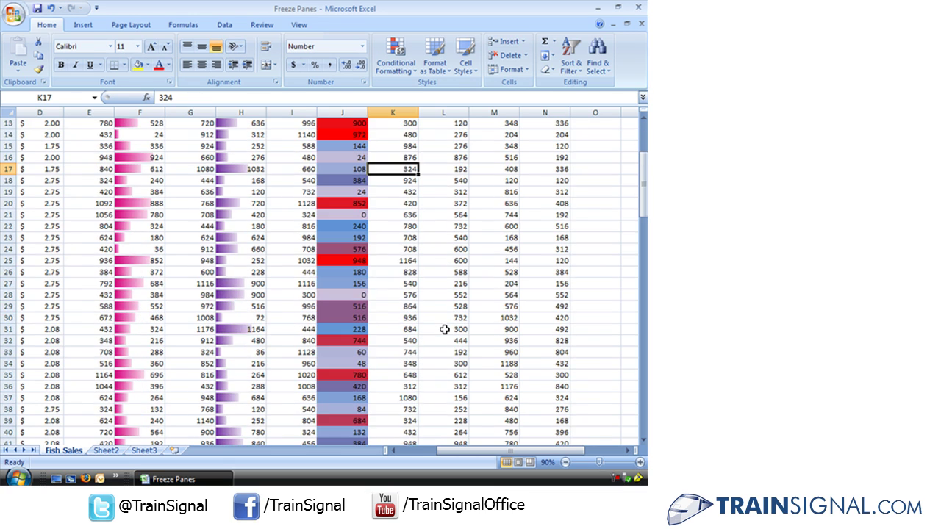
scroll(445, 330, "up", 4)
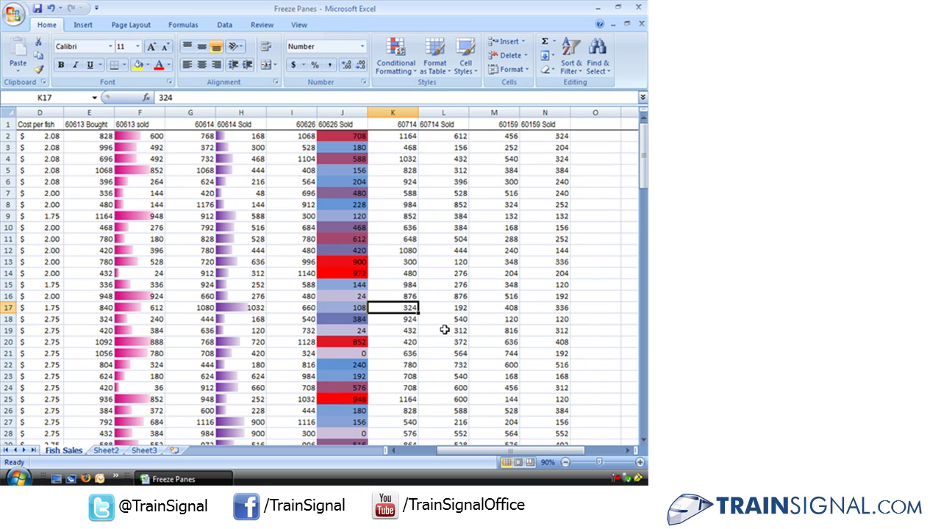
left_click_drag(483, 457, 467, 458)
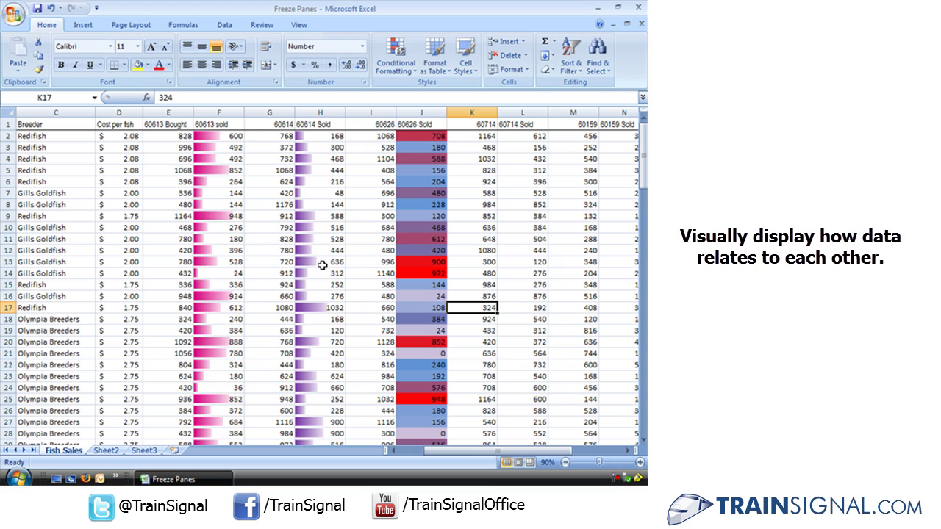